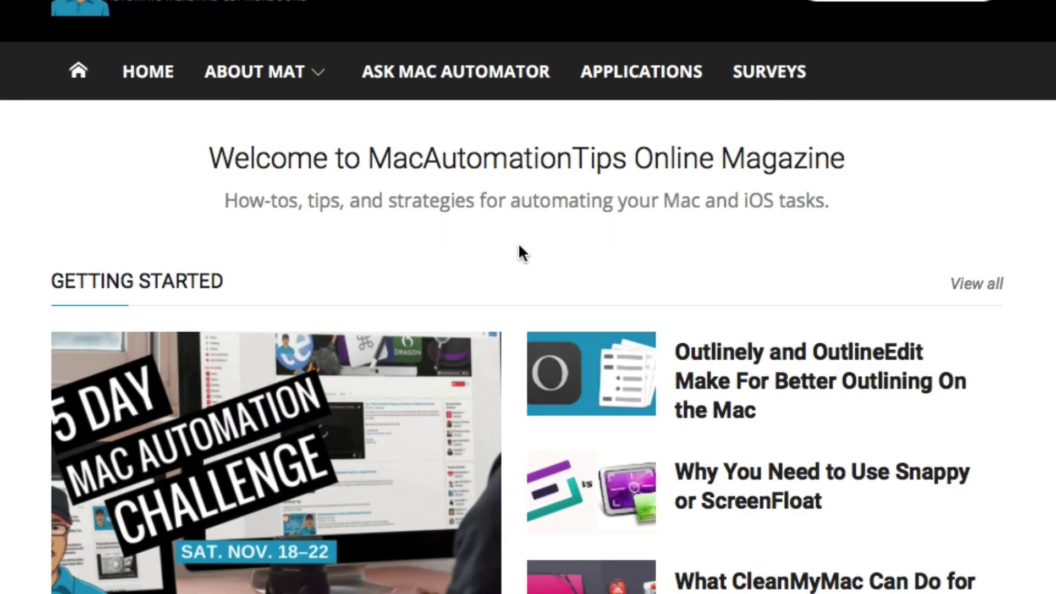
# Try the menu-bar context menu on the page twice, then dismiss it.
pyautogui.rightClick(520, 246)
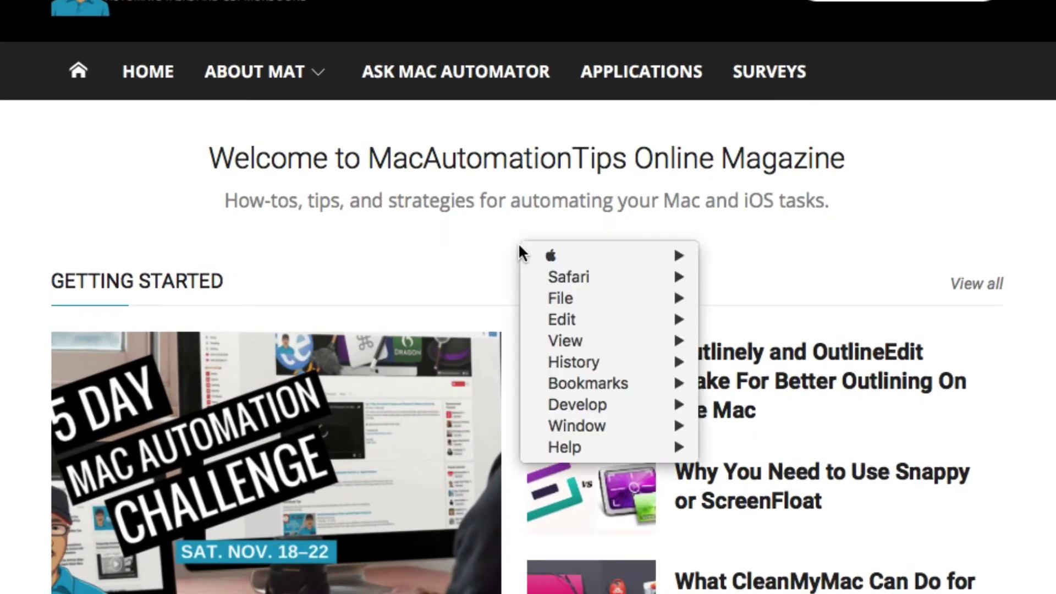
pyautogui.moveTo(575, 283)
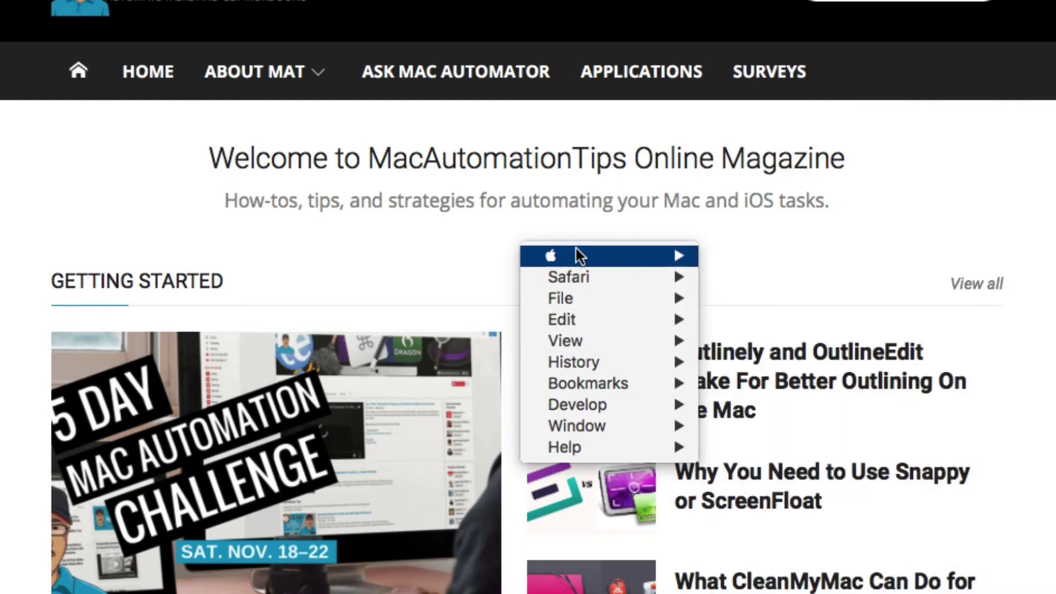
pyautogui.moveTo(595, 347)
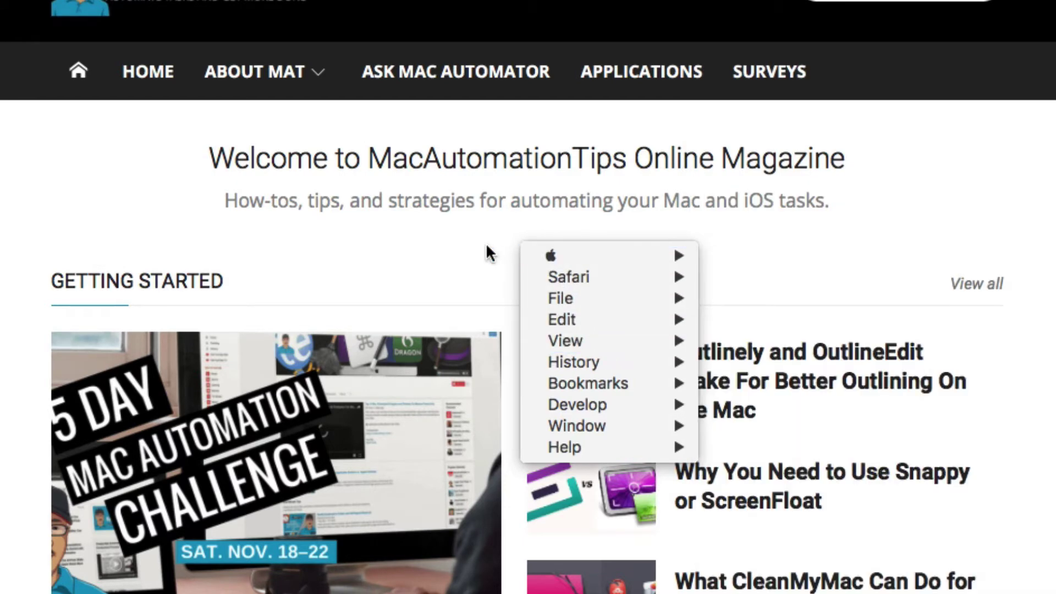
pyautogui.moveTo(625, 277)
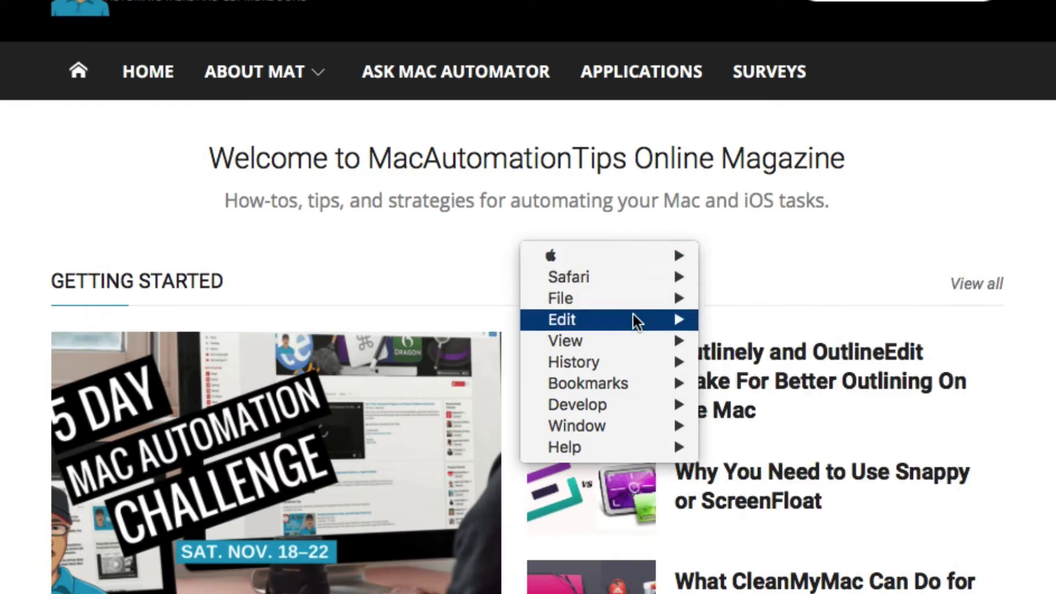
pyautogui.click(576, 222)
pyautogui.rightClick(577, 222)
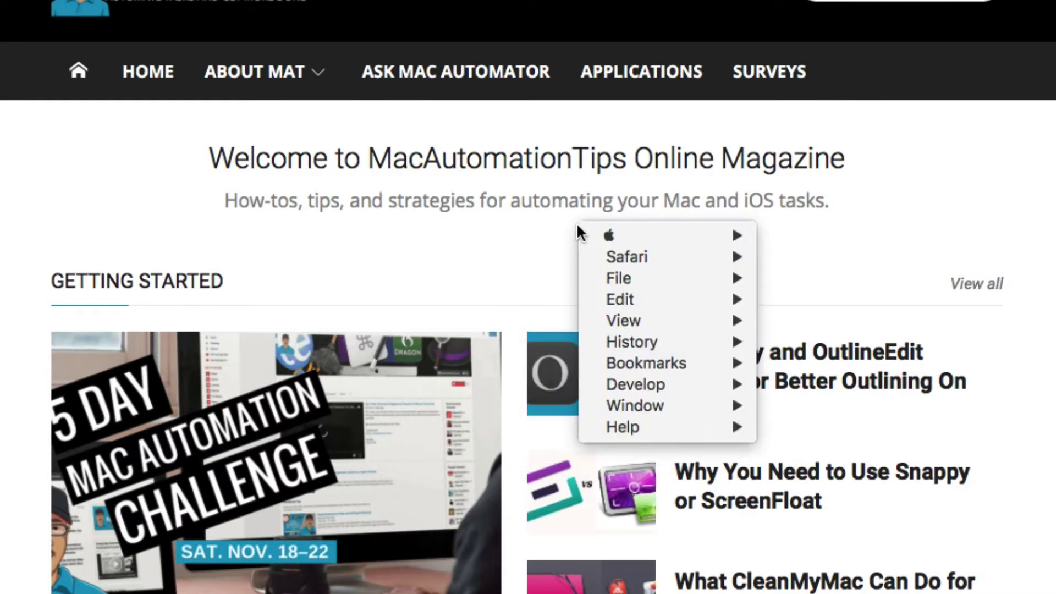
pyautogui.moveTo(652, 300)
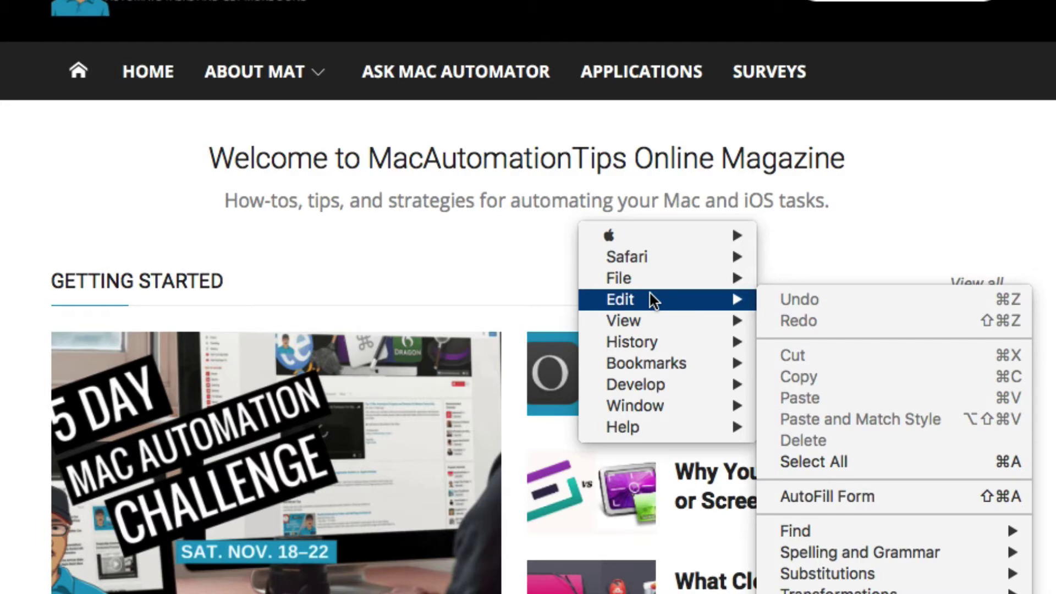
pyautogui.click(520, 251)
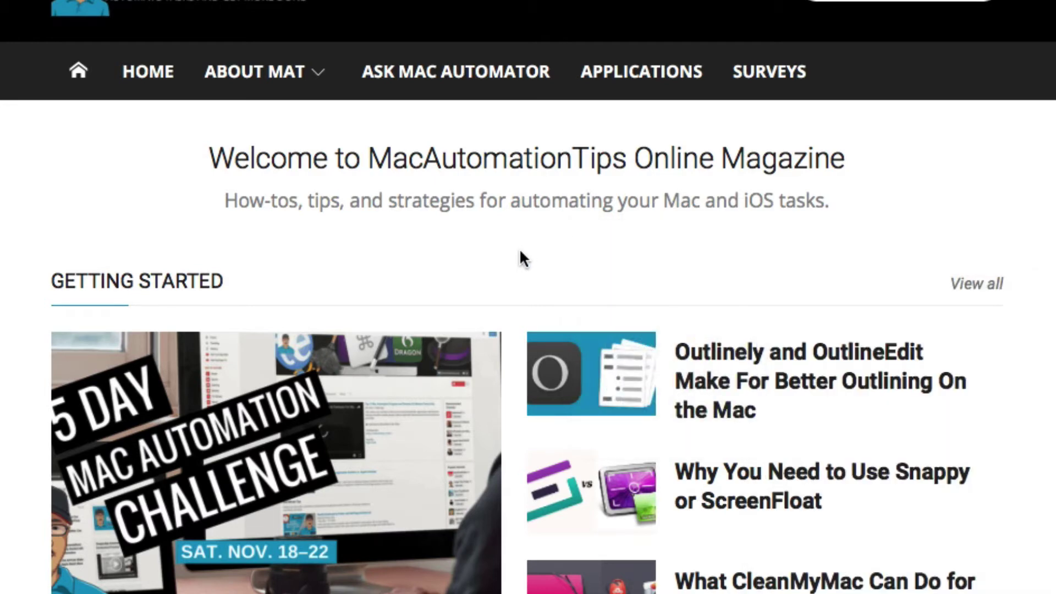
# Switch to BetterTouchTool and inspect the 4 Finger Swipe Down (Not over Dock or Menubar) gesture.
pyautogui.hotkey('ctrl', 'alt', 'space')
pyautogui.click(315, 154)
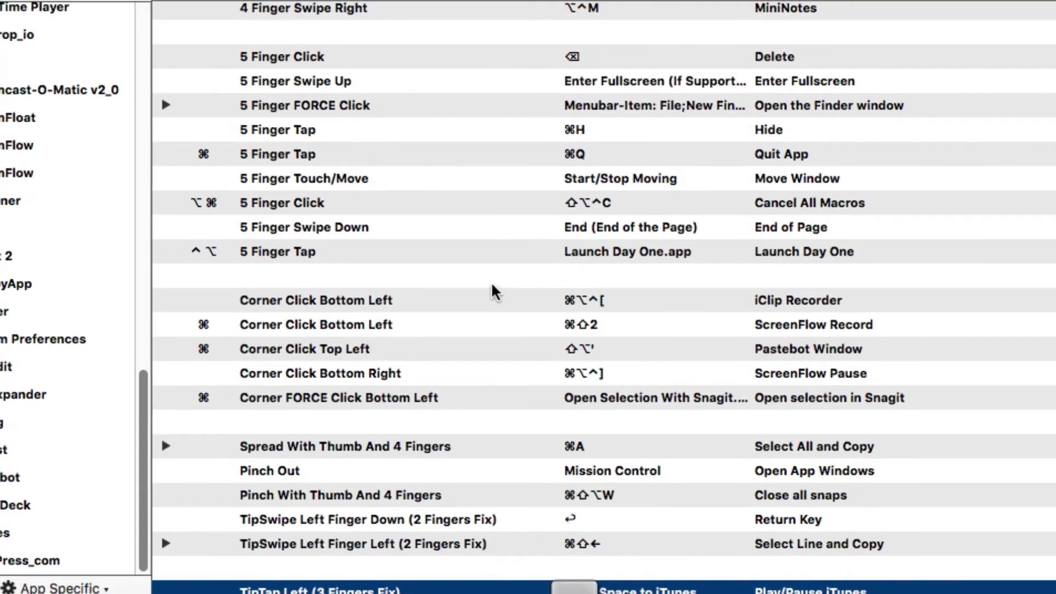
pyautogui.scroll(10, 492, 284)
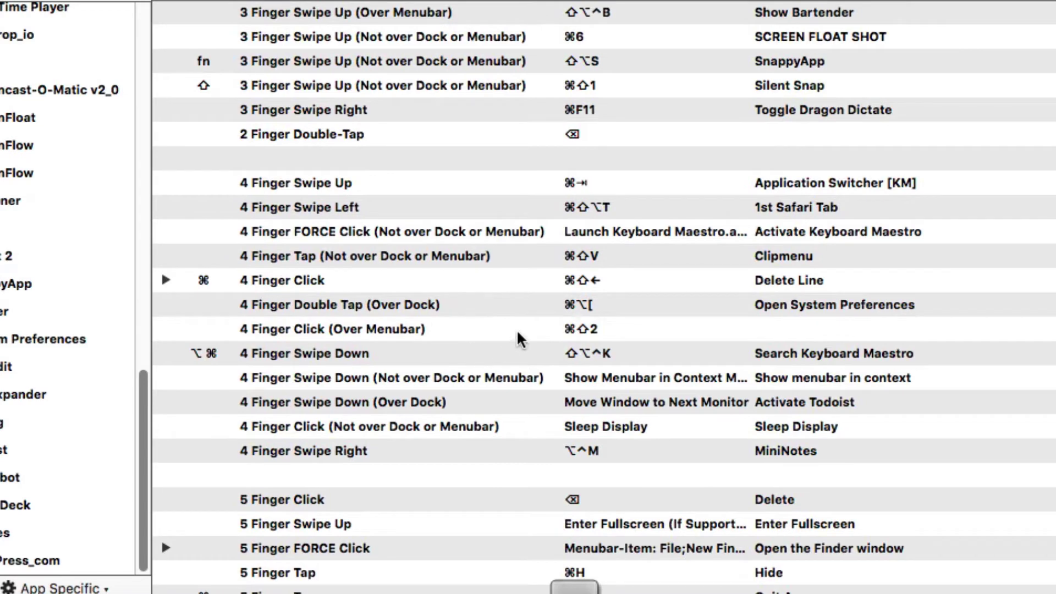
pyautogui.click(481, 374)
pyautogui.scroll(-3, 497, 341)
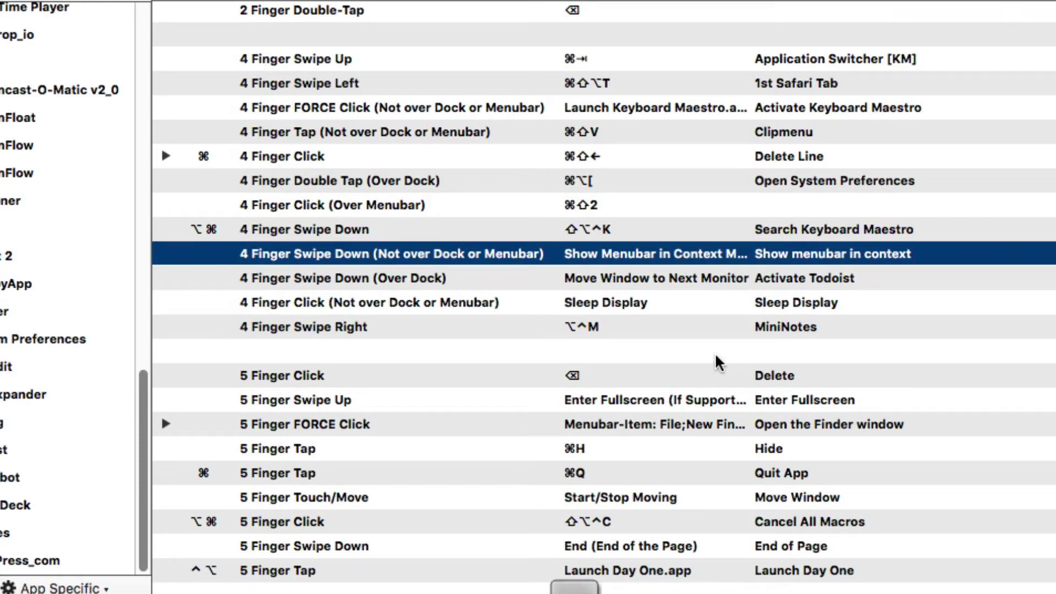
pyautogui.scroll(5, 715, 355)
pyautogui.scroll(3, 716, 356)
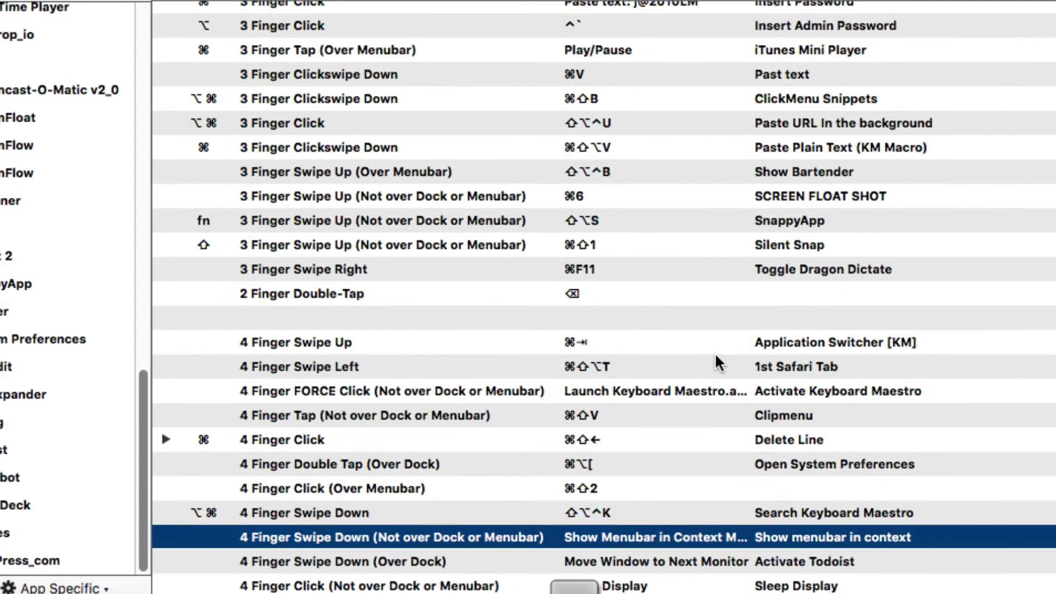
pyautogui.scroll(-5, 715, 354)
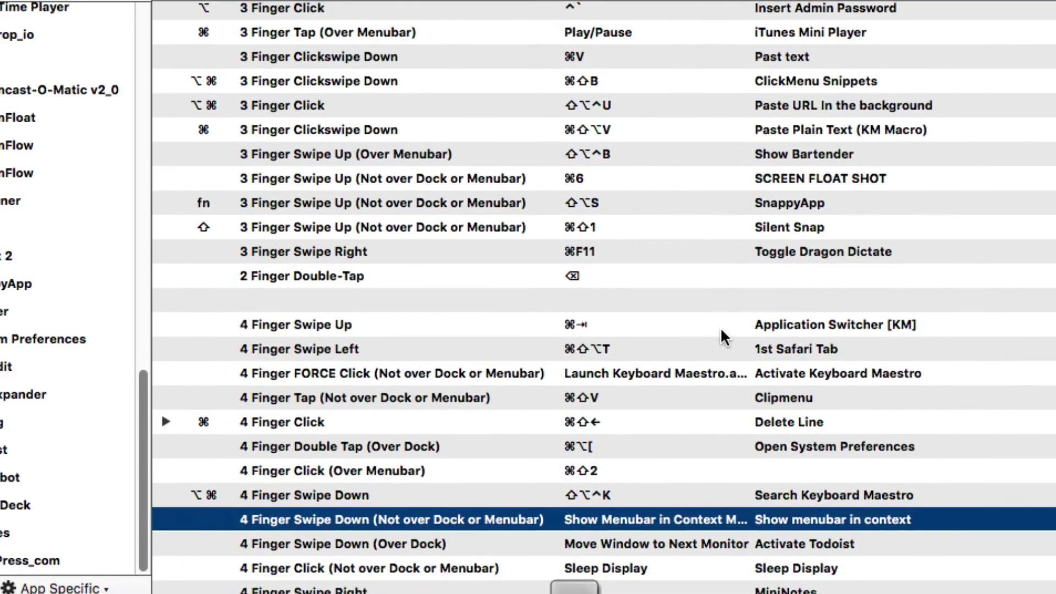
pyautogui.scroll(10, 721, 320)
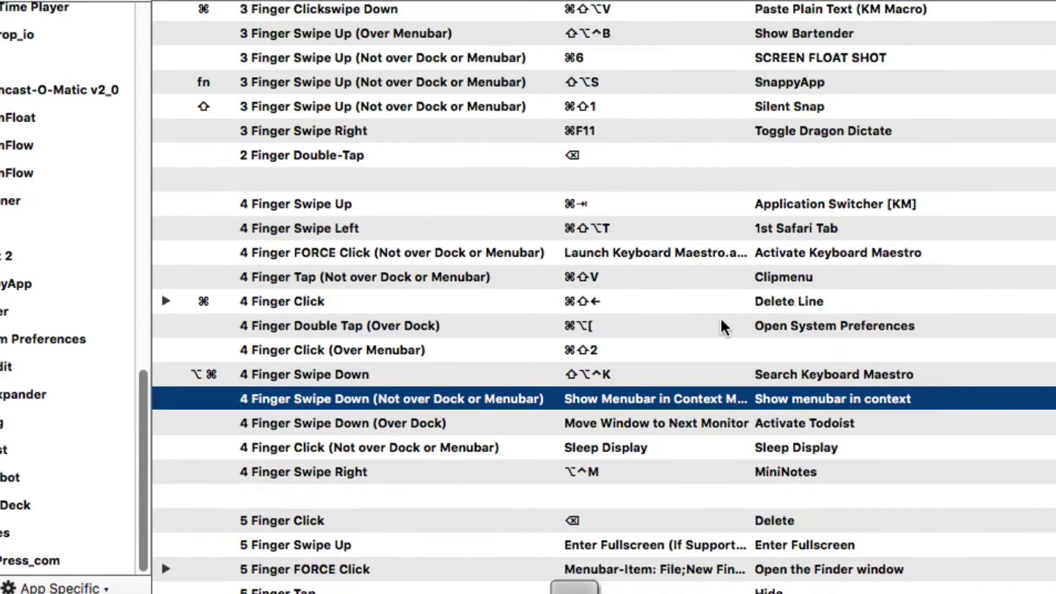
pyautogui.scroll(-15, 721, 320)
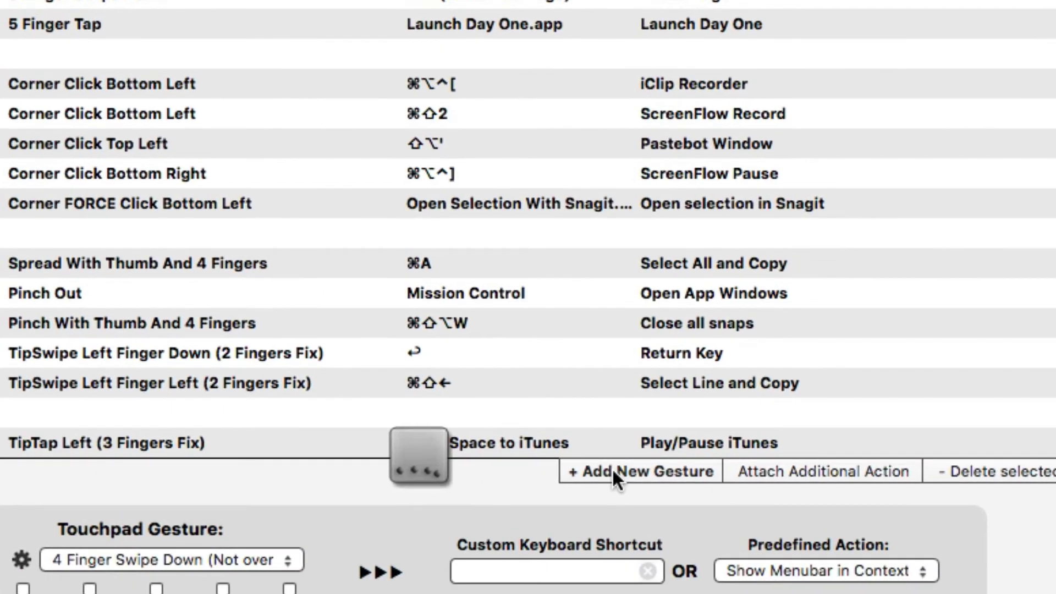
# Add a new gesture row and search 'menu' to set the predefined action Show Menubar in Context Menu.
pyautogui.click(608, 466)
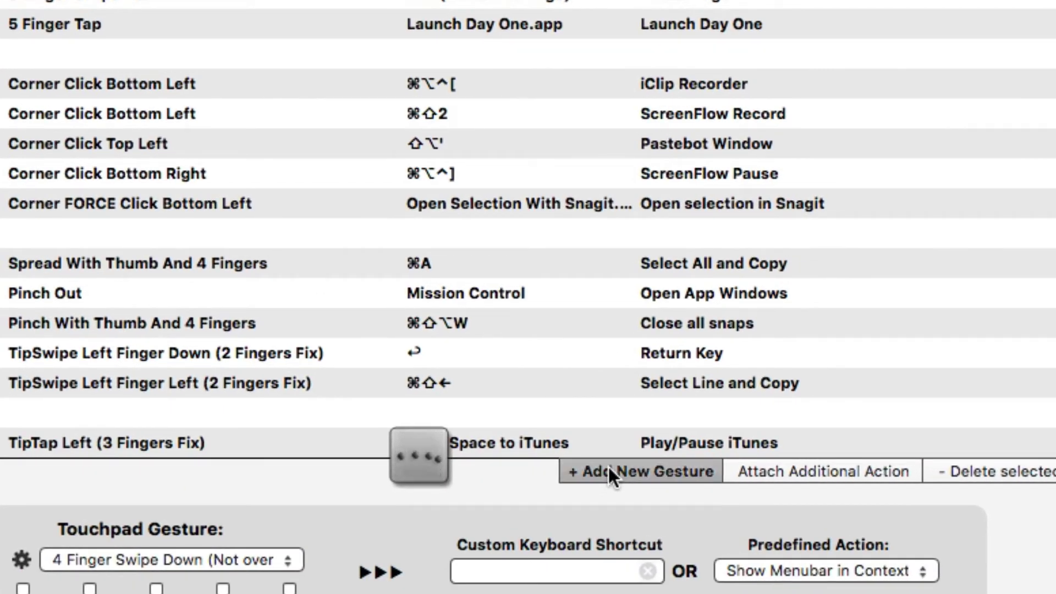
pyautogui.click(851, 567)
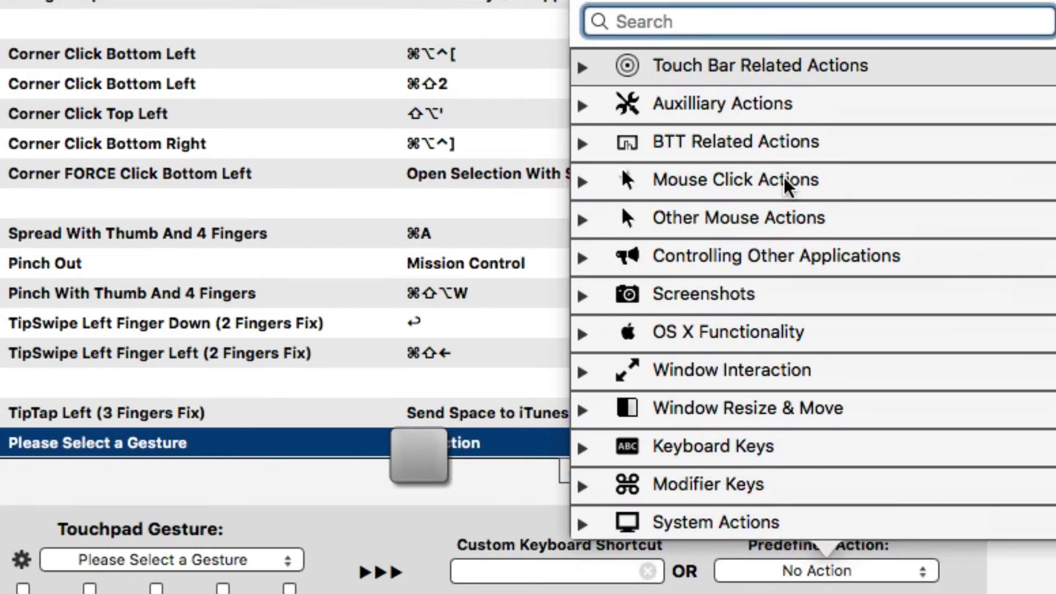
pyautogui.scroll(-3, 789, 181)
pyautogui.scroll(3, 789, 184)
pyautogui.write('menu')
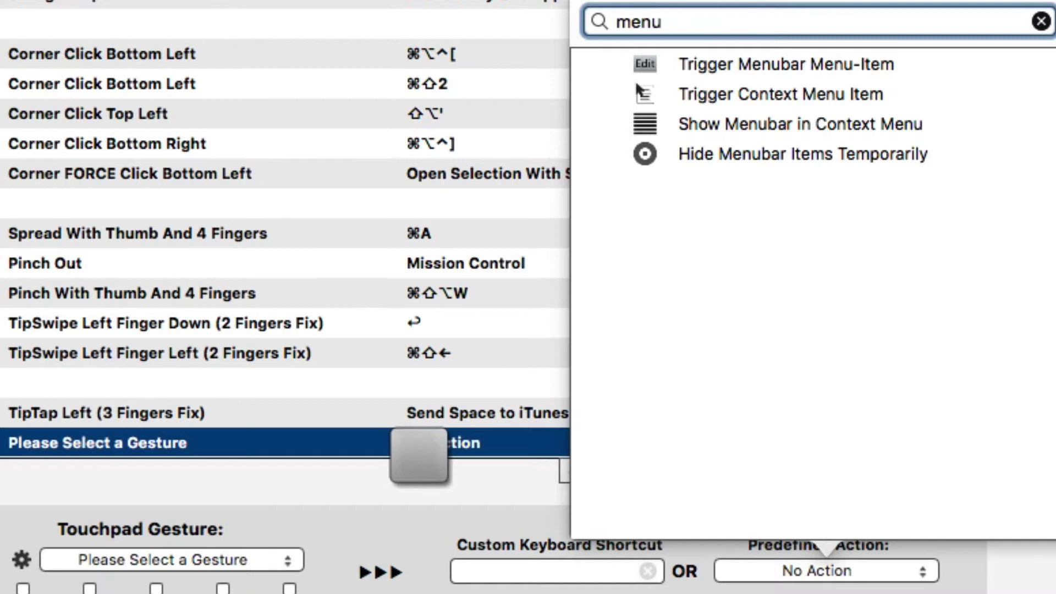
pyautogui.click(741, 122)
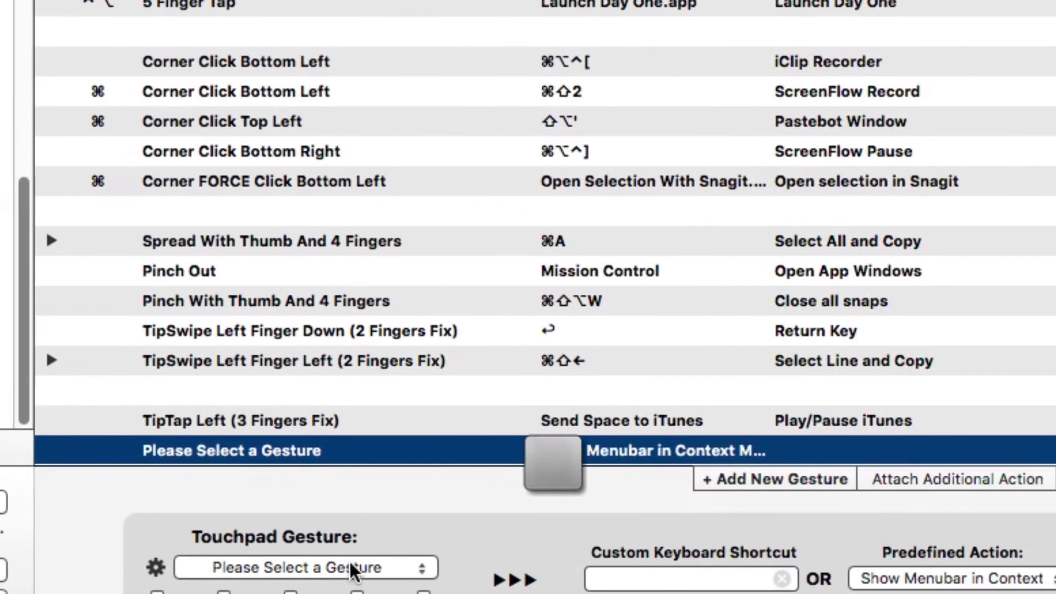
pyautogui.click(214, 558)
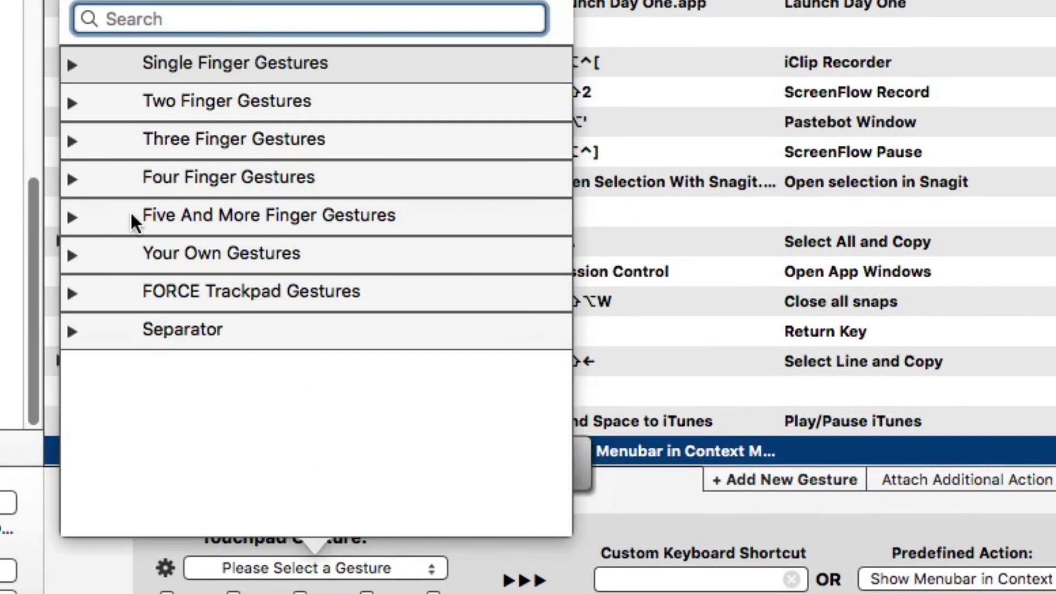
pyautogui.click(71, 177)
pyautogui.scroll(-5, 286, 237)
pyautogui.scroll(5, 286, 237)
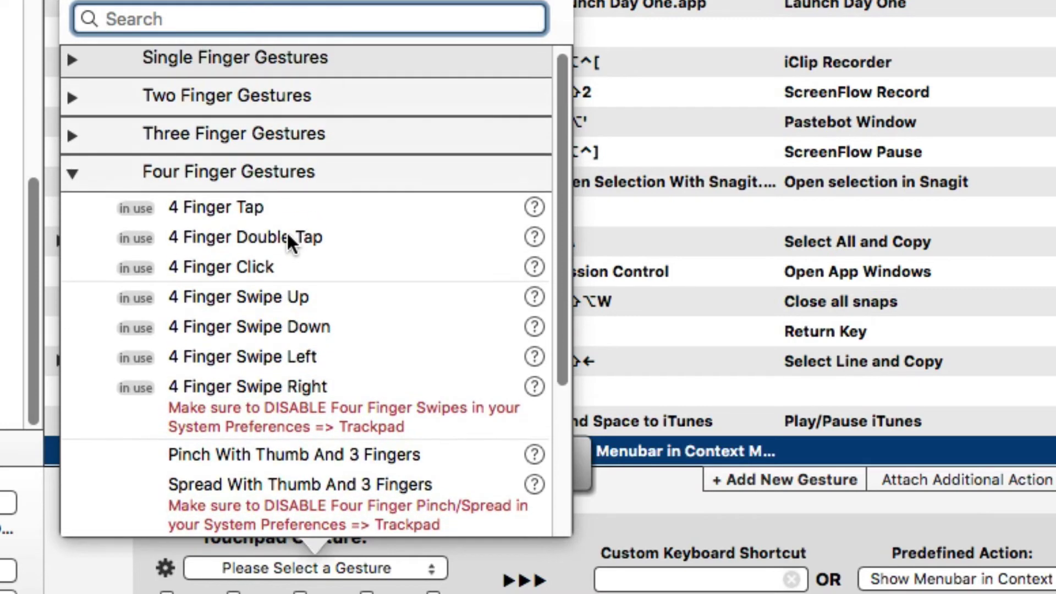
pyautogui.scroll(-3, 302, 233)
pyautogui.scroll(-3, 341, 212)
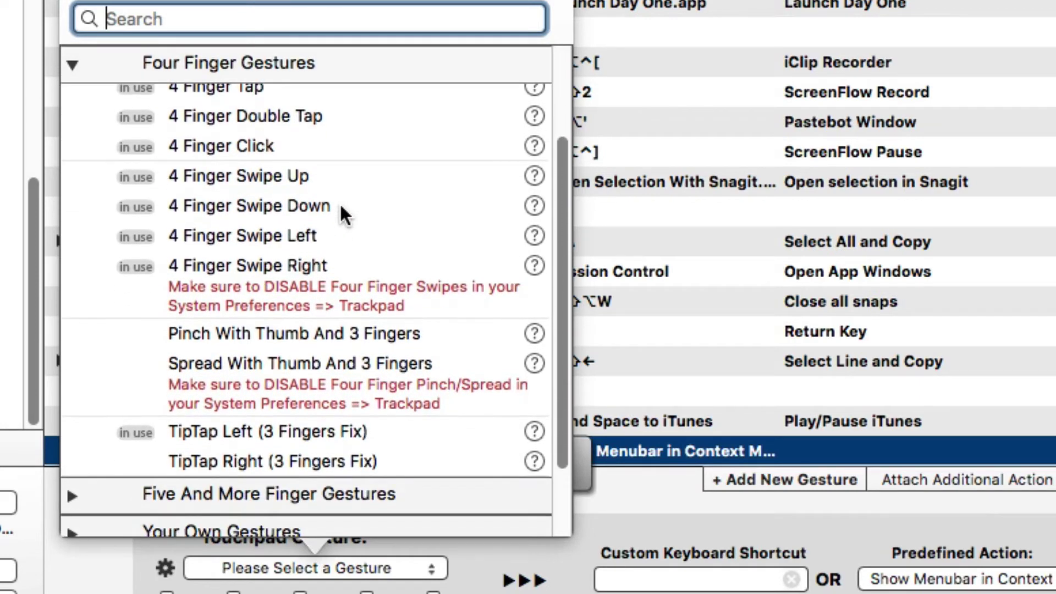
pyautogui.scroll(5, 341, 214)
pyautogui.scroll(-3, 331, 200)
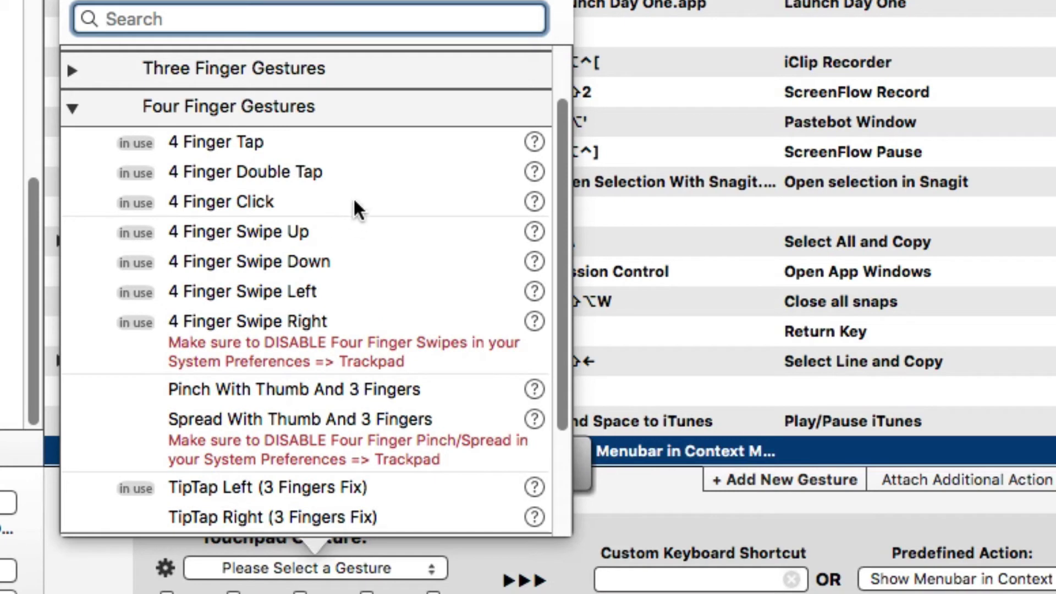
pyautogui.scroll(2, 361, 214)
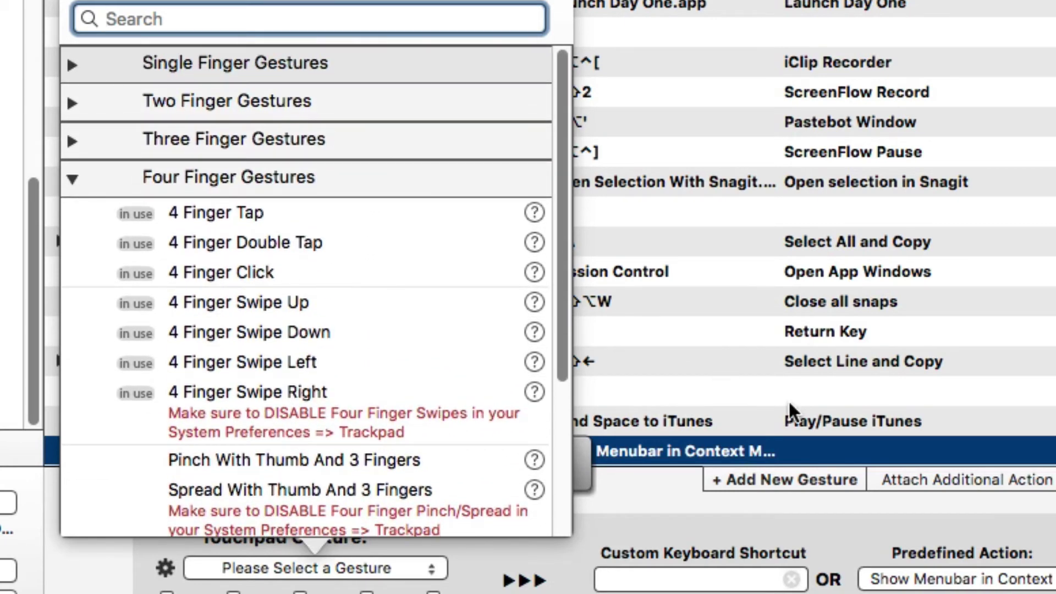
pyautogui.click(818, 452)
# Enter 'Menu bar in context' as the new row's note and commit it.
pyautogui.click(837, 450)
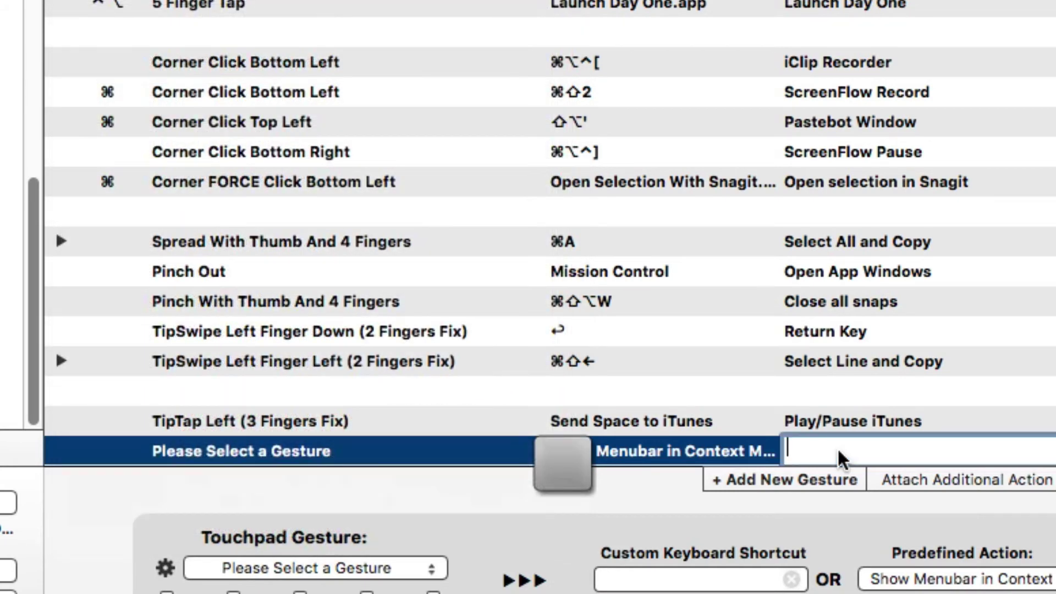
pyautogui.write('Menu bar in ')
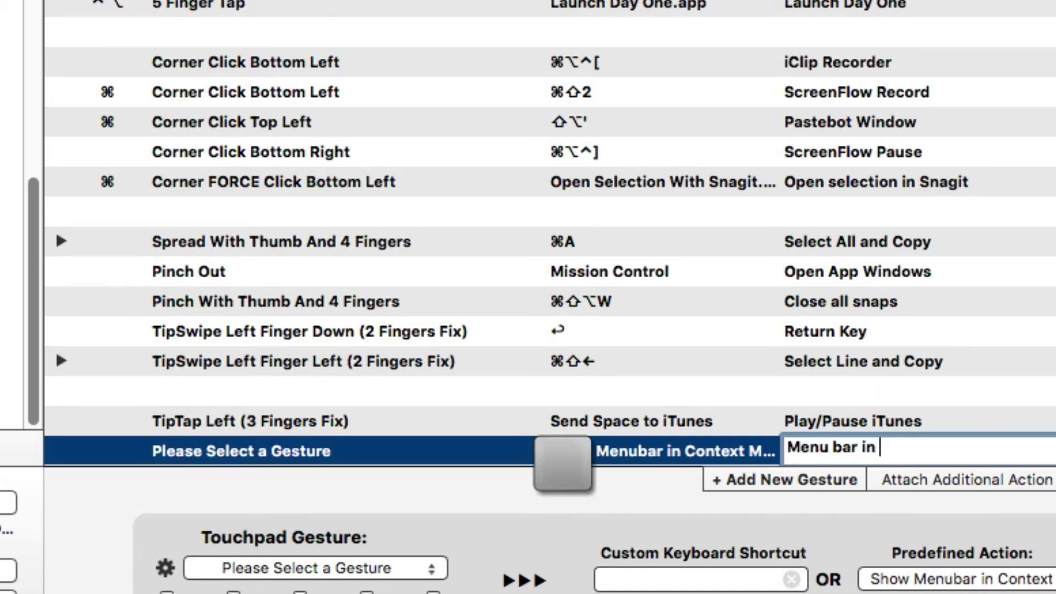
pyautogui.write('context')
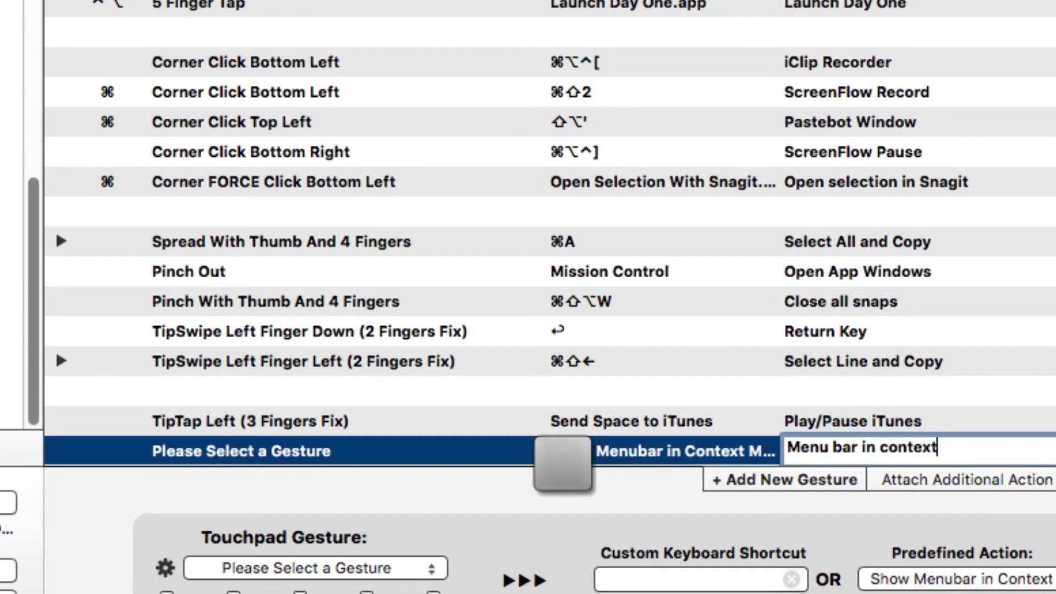
pyautogui.click(442, 448)
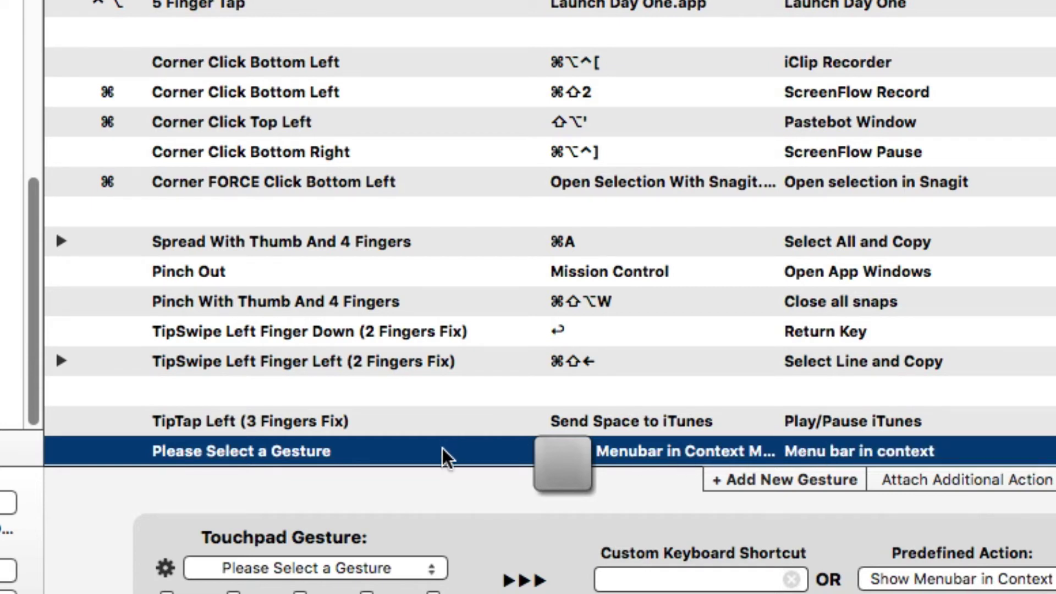